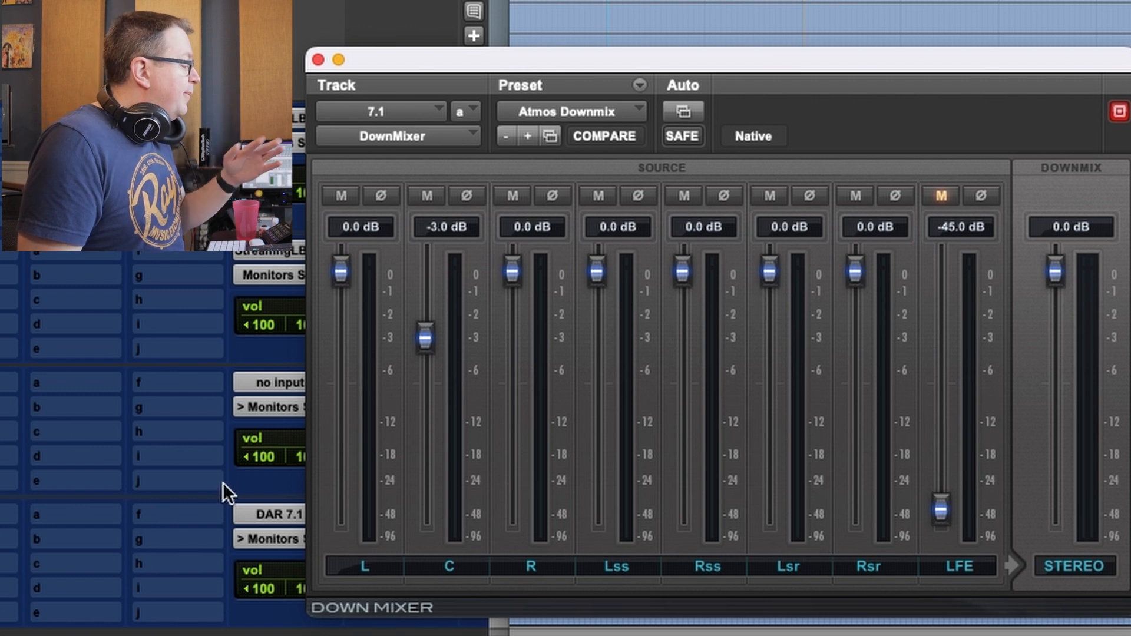
Compare the 7.1 stereo downmix with the binaural and 2.0 re-renders by soloing each track in turn during playback.
click(340, 271)
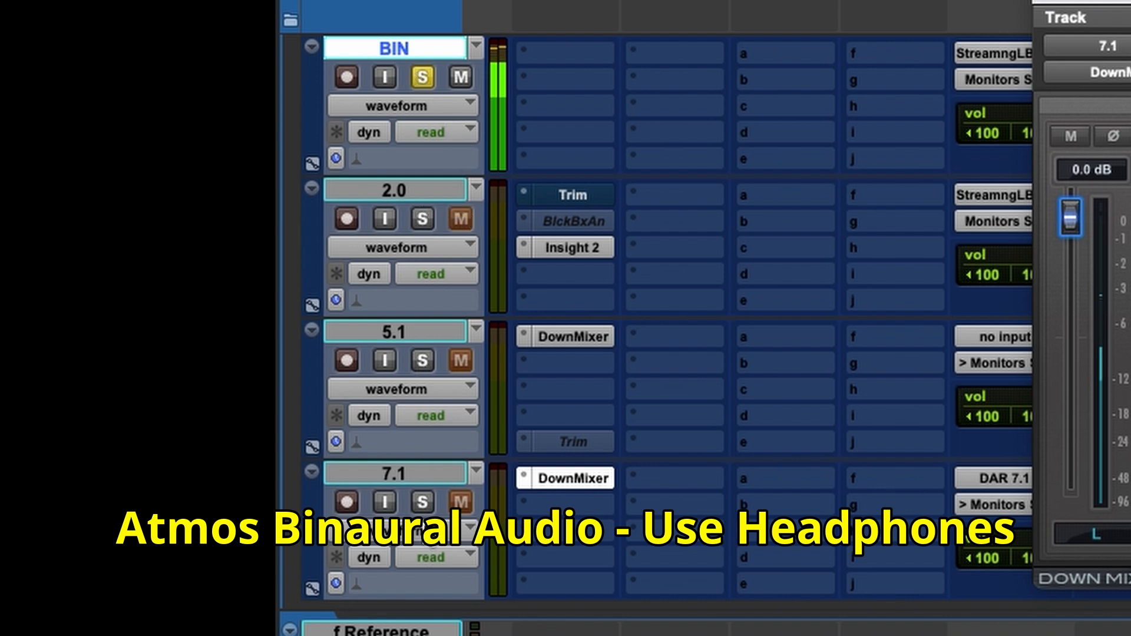
click(423, 500)
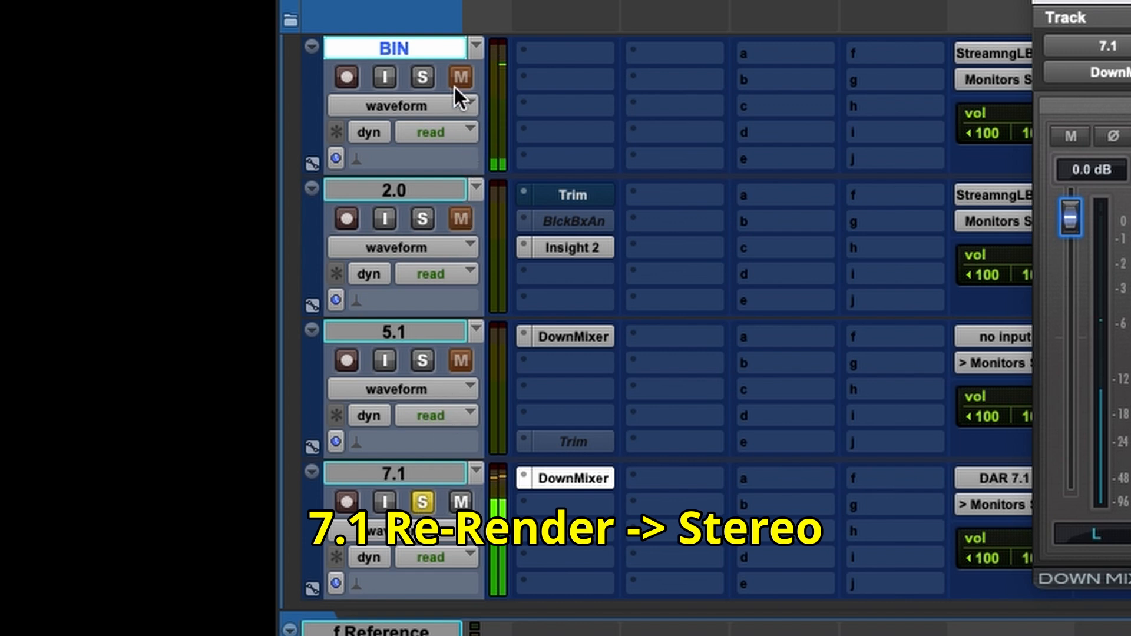
click(423, 77)
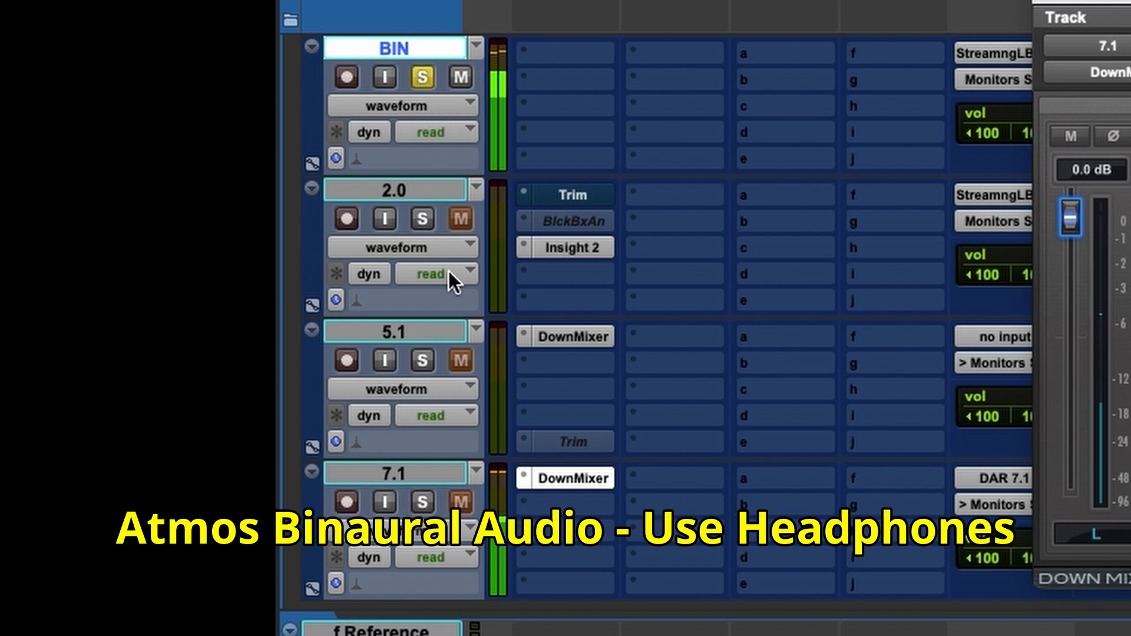
click(423, 215)
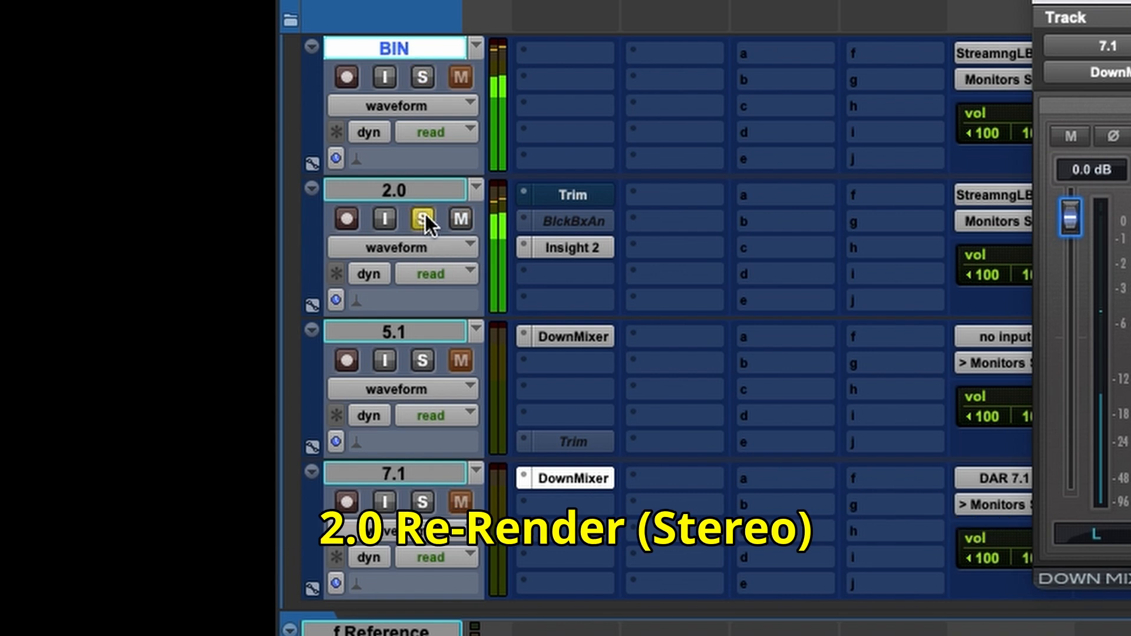
click(422, 501)
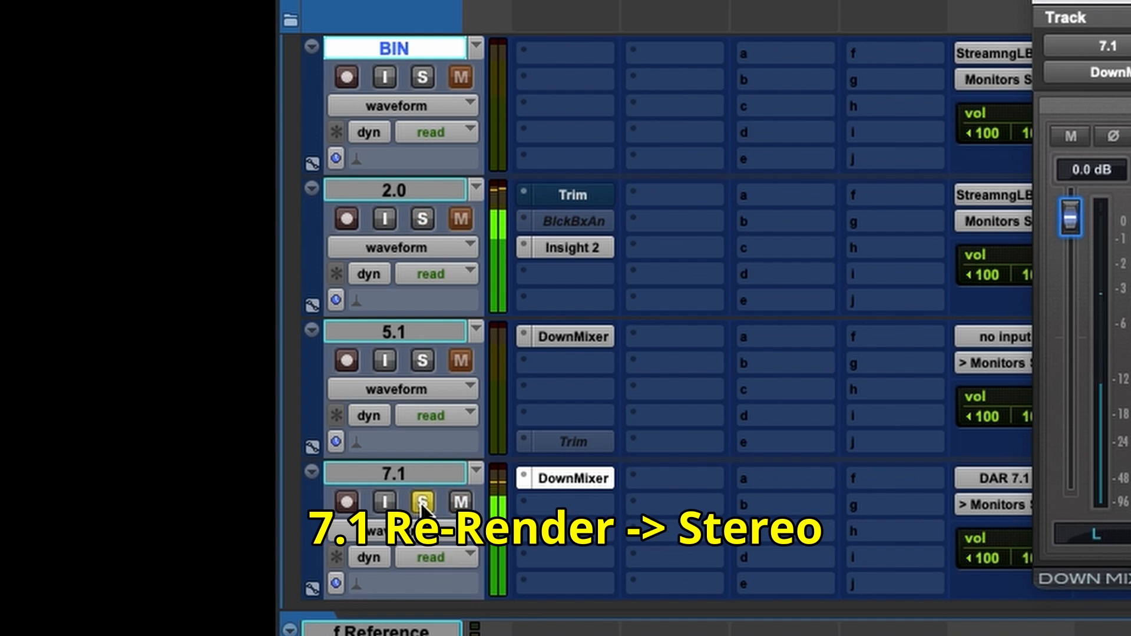
click(423, 218)
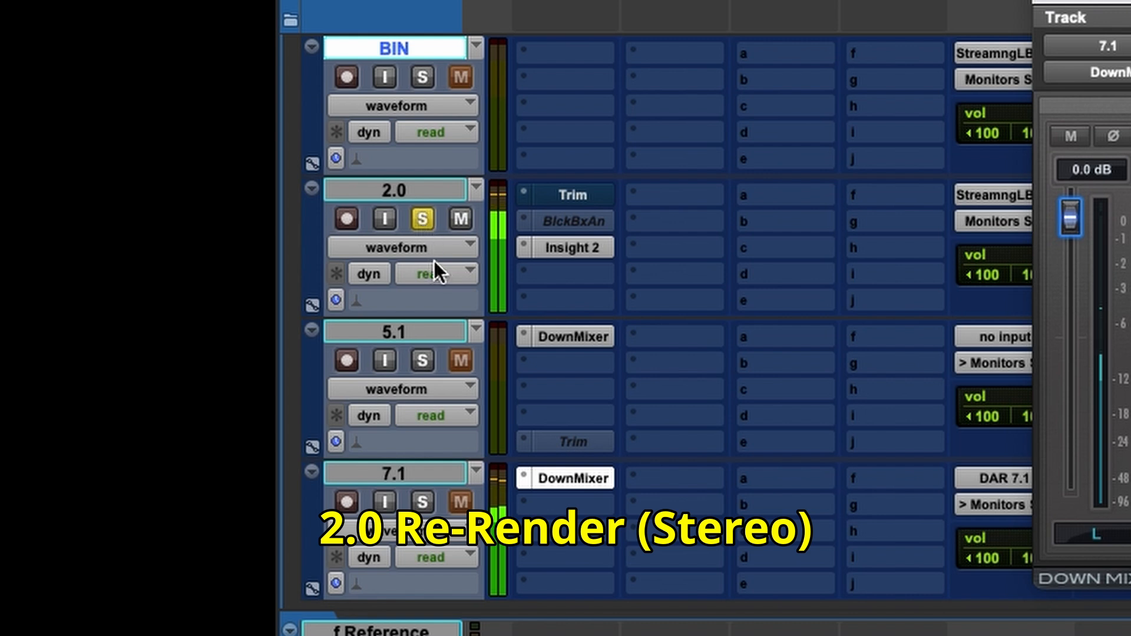
click(423, 500)
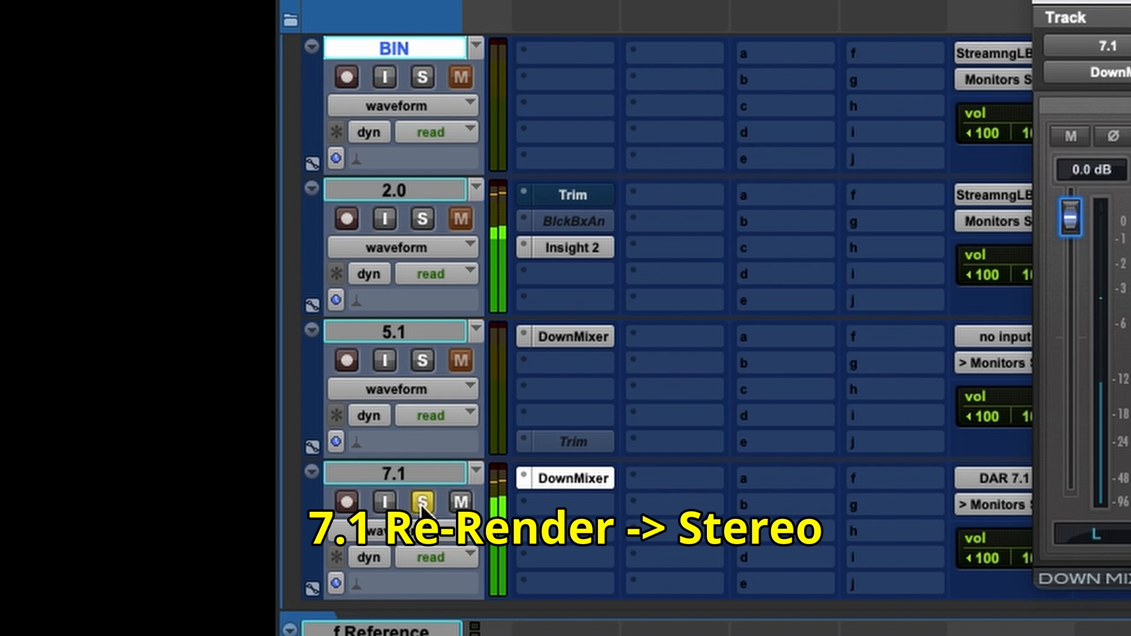
click(423, 218)
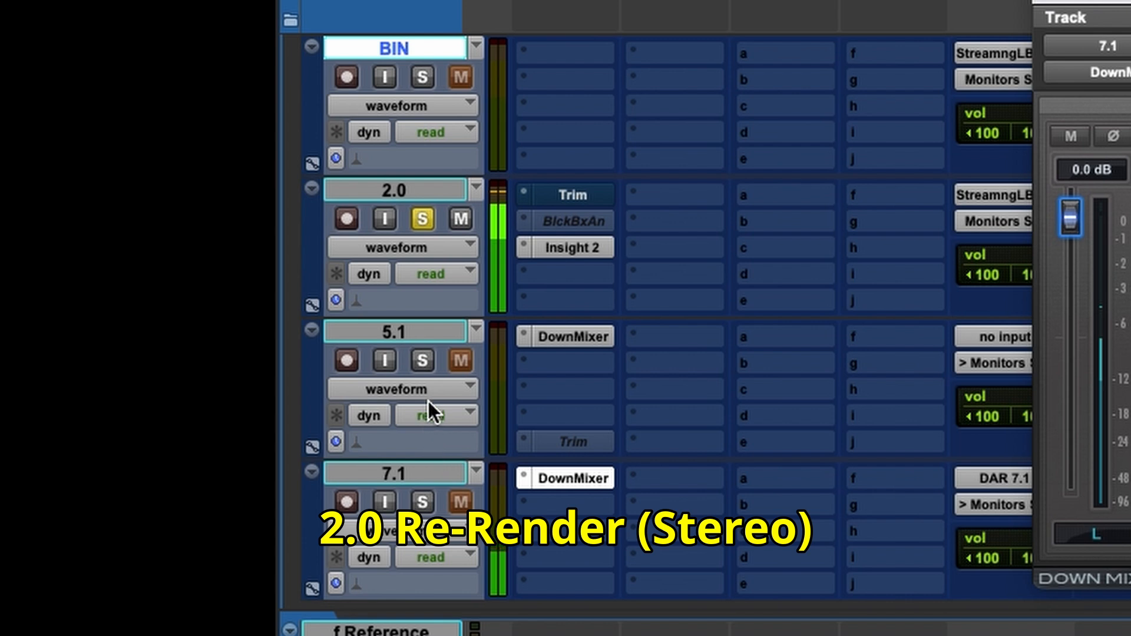
click(421, 77)
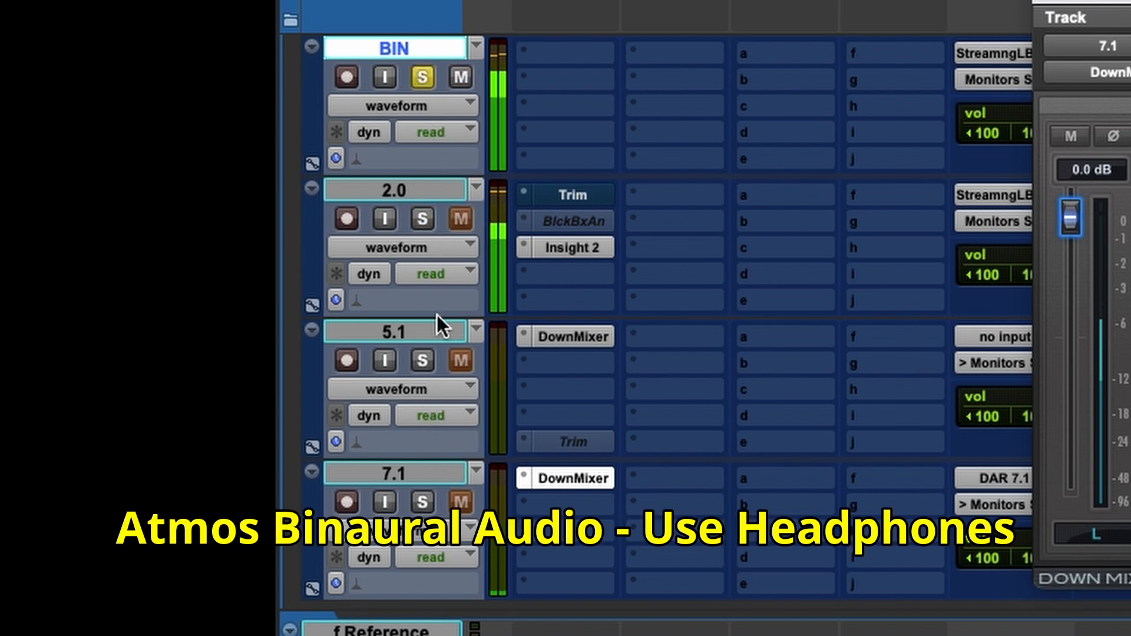
click(422, 503)
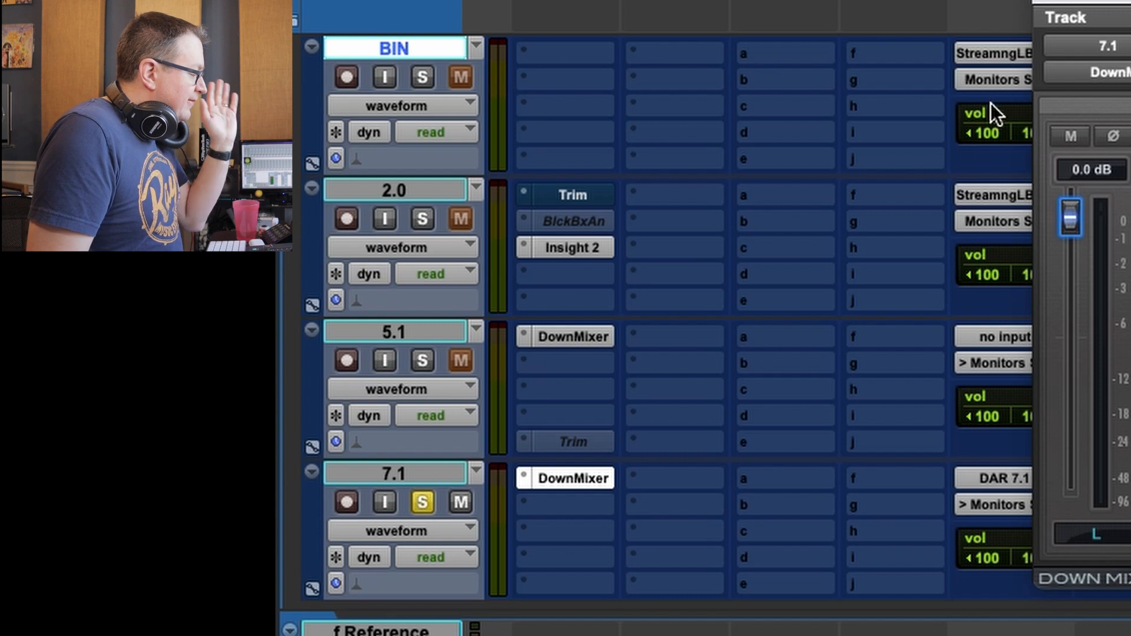
Close the 7.1 track's DownMixer and load the Atmos - Stagl preset into the 5.1 track's DownMixer.
click(1041, 6)
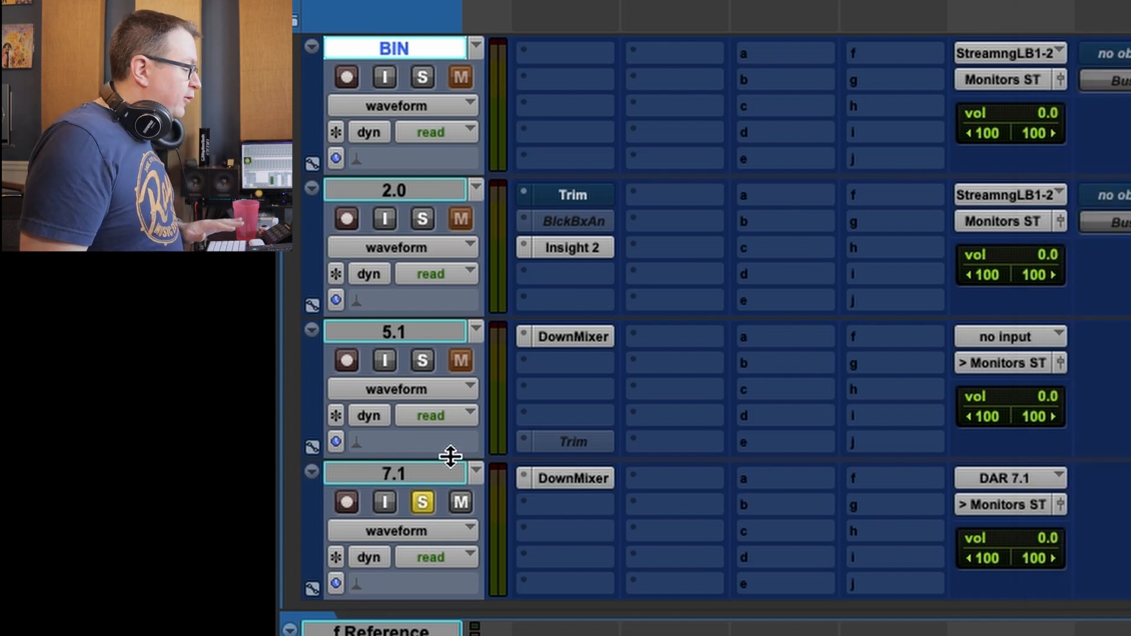
click(567, 338)
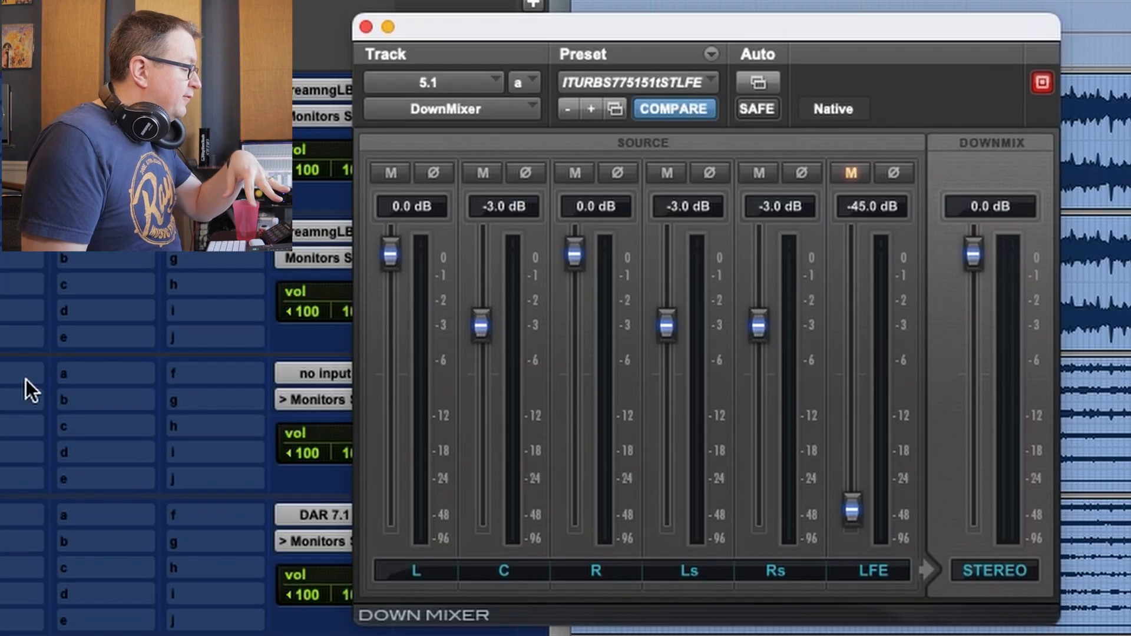
click(619, 86)
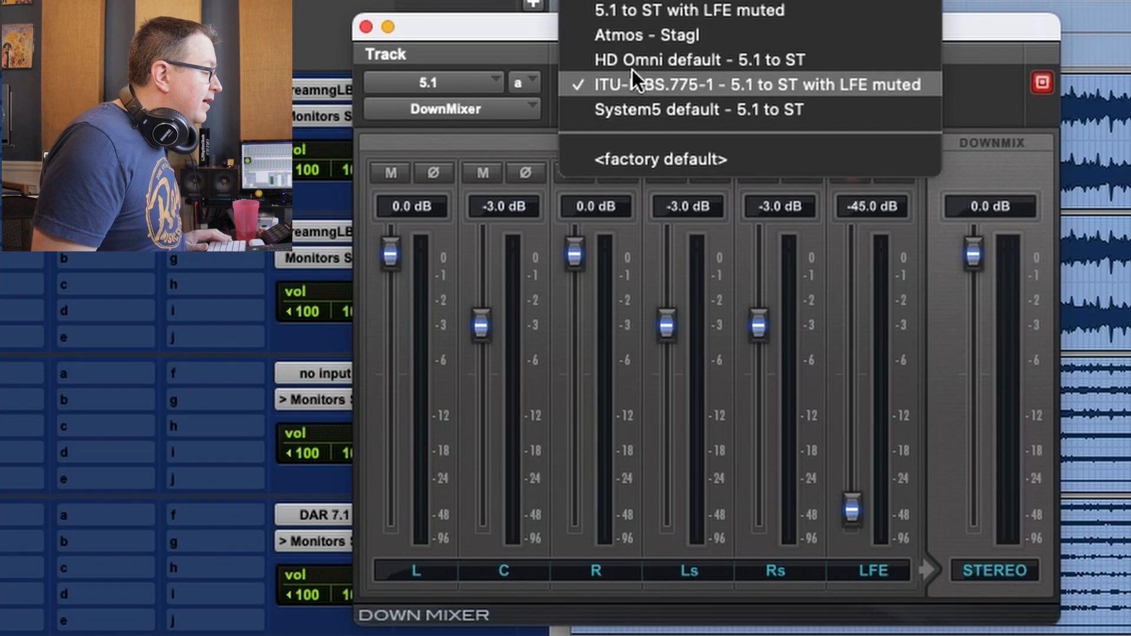
click(642, 33)
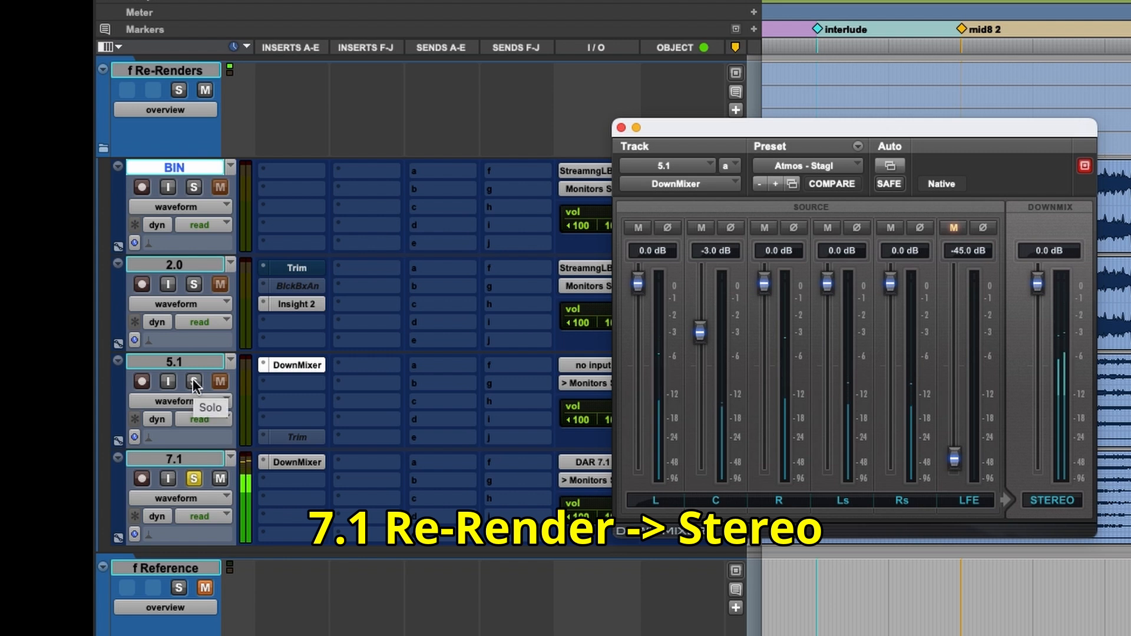
Compare the 5.1 and 7.1 stereo downmixes by switching the solo back and forth between the two tracks.
click(195, 382)
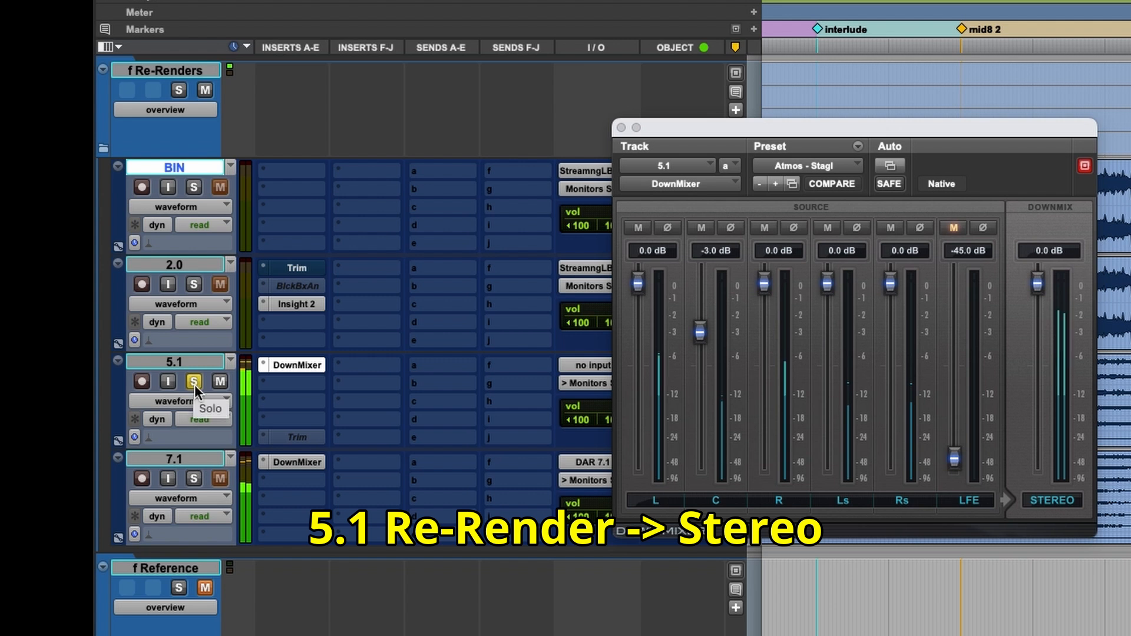
click(193, 480)
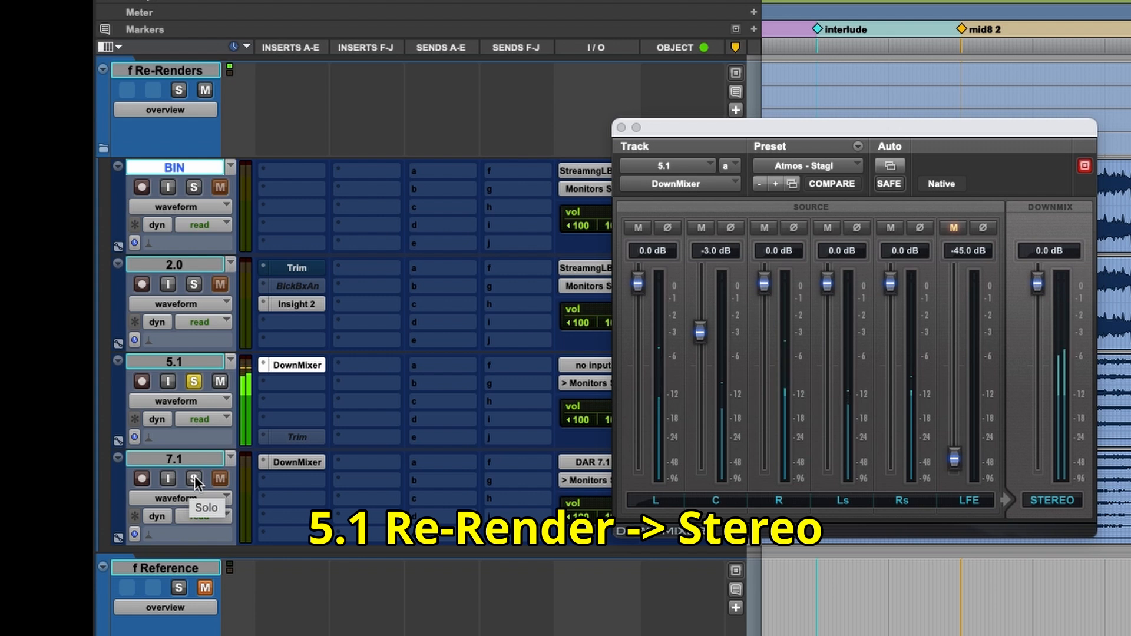
click(196, 478)
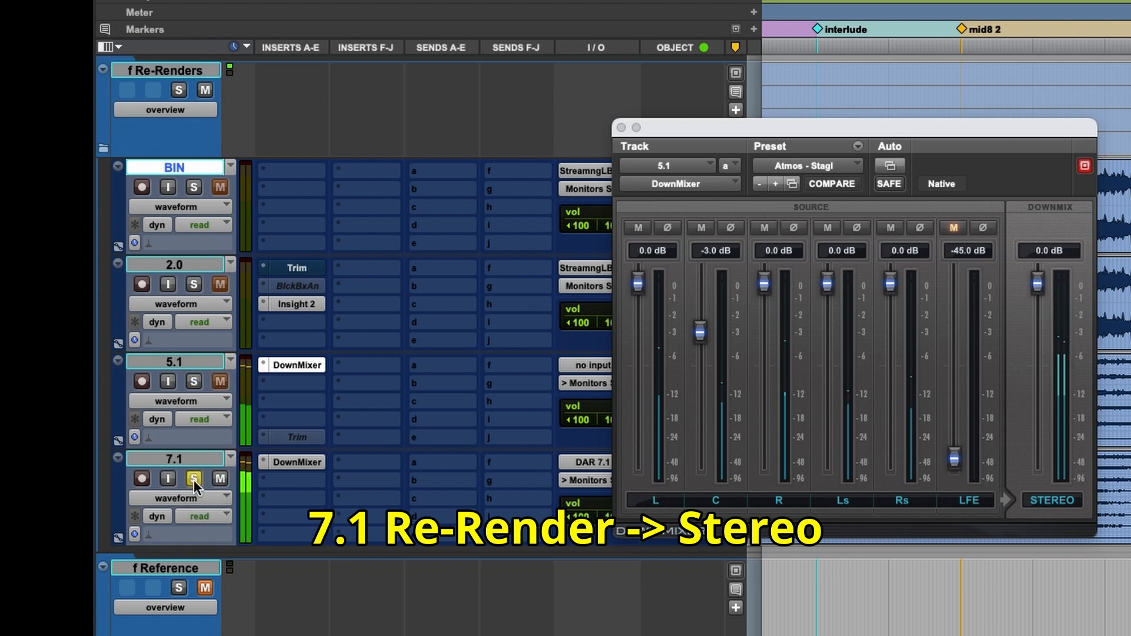
click(193, 382)
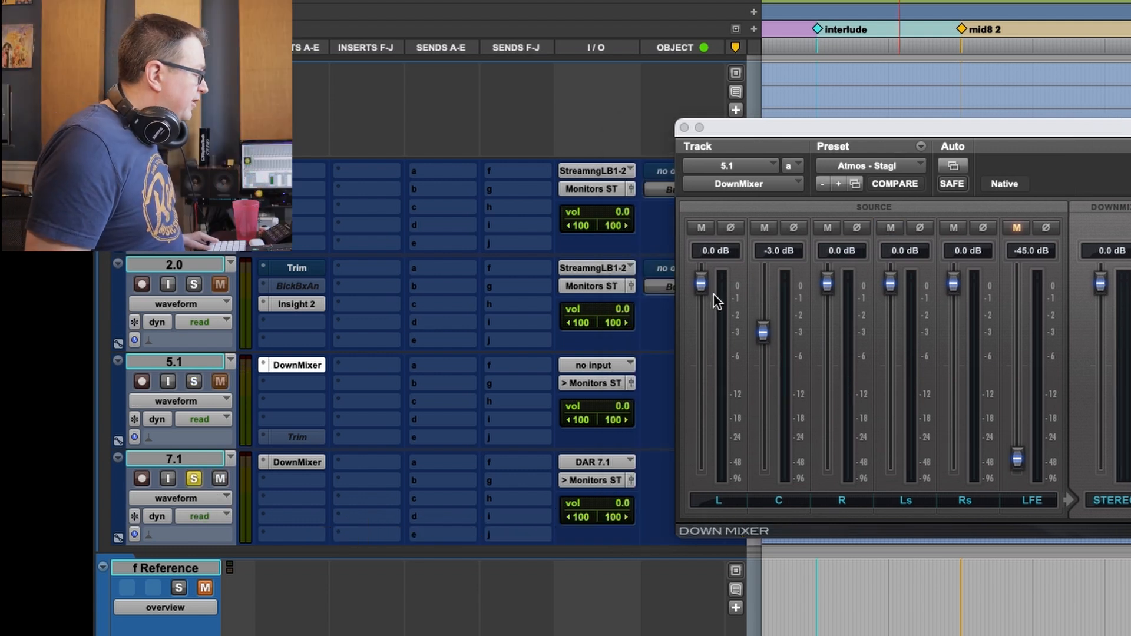
Activate the polarity-inverted Trim on the 5.1 track and null-test it against the soloed 7.1 track, toggling the 5.1 mute.
ctrl+super+click(292, 434)
click(293, 437)
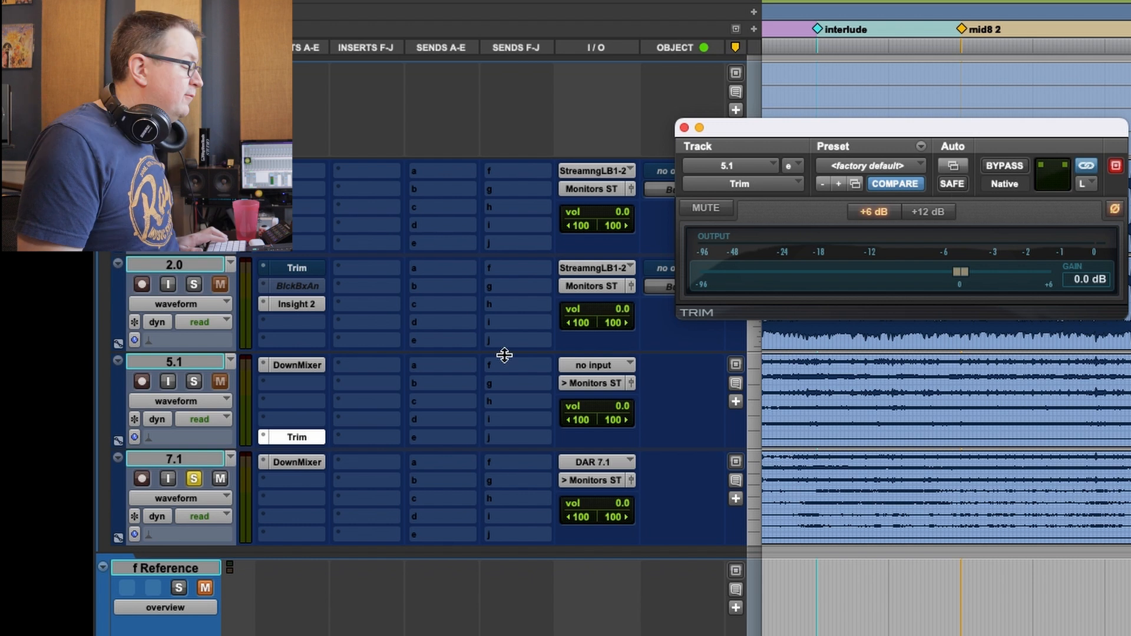
click(199, 382)
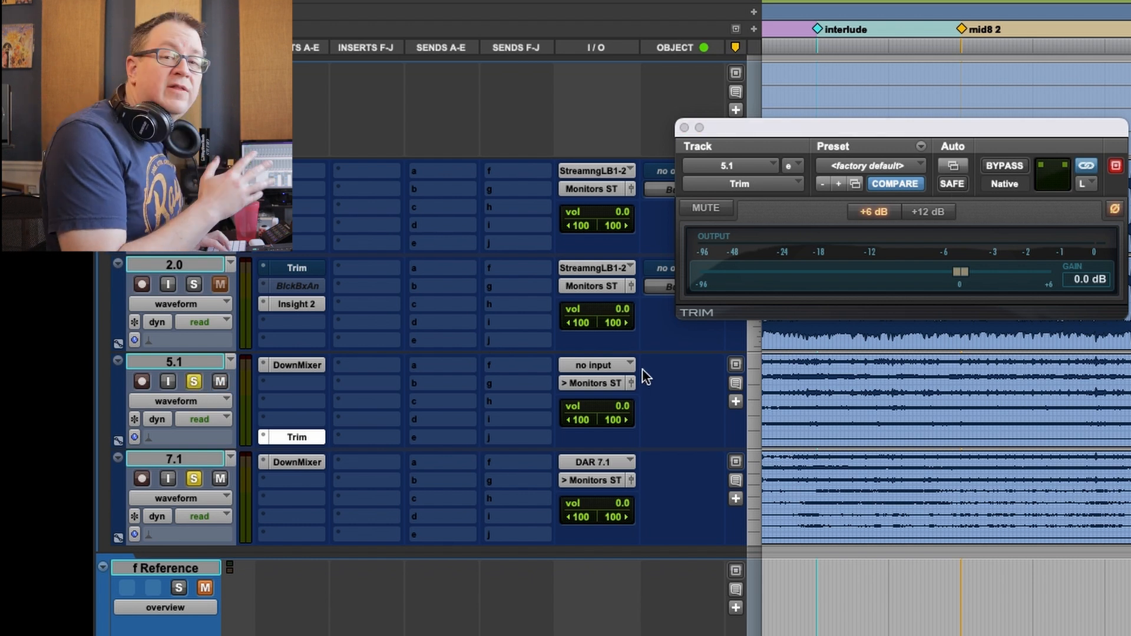
click(222, 381)
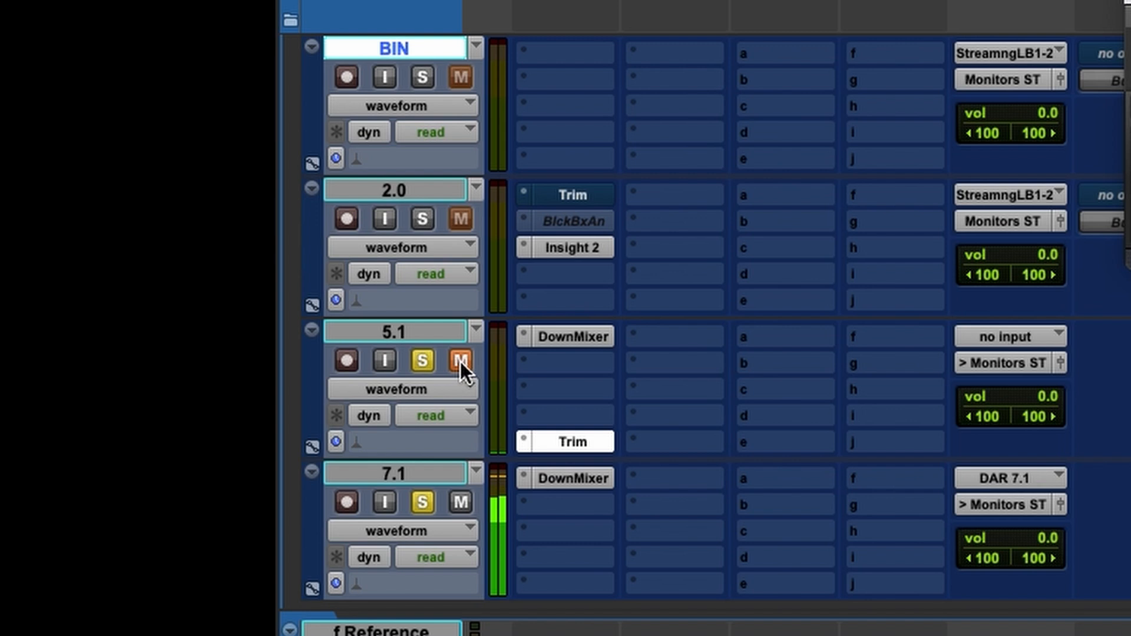
click(461, 362)
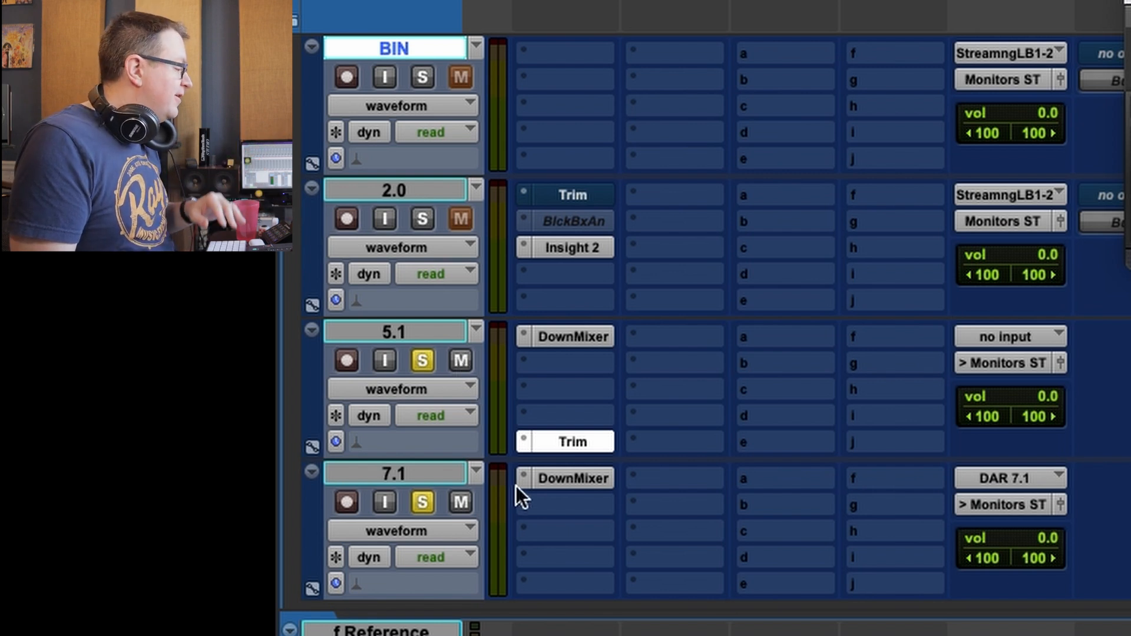
Switch the polarity inversion from the 5.1 track's Trim to the 2.0 track's Trim, and solo the 2.0 track.
ctrl+super+click(561, 435)
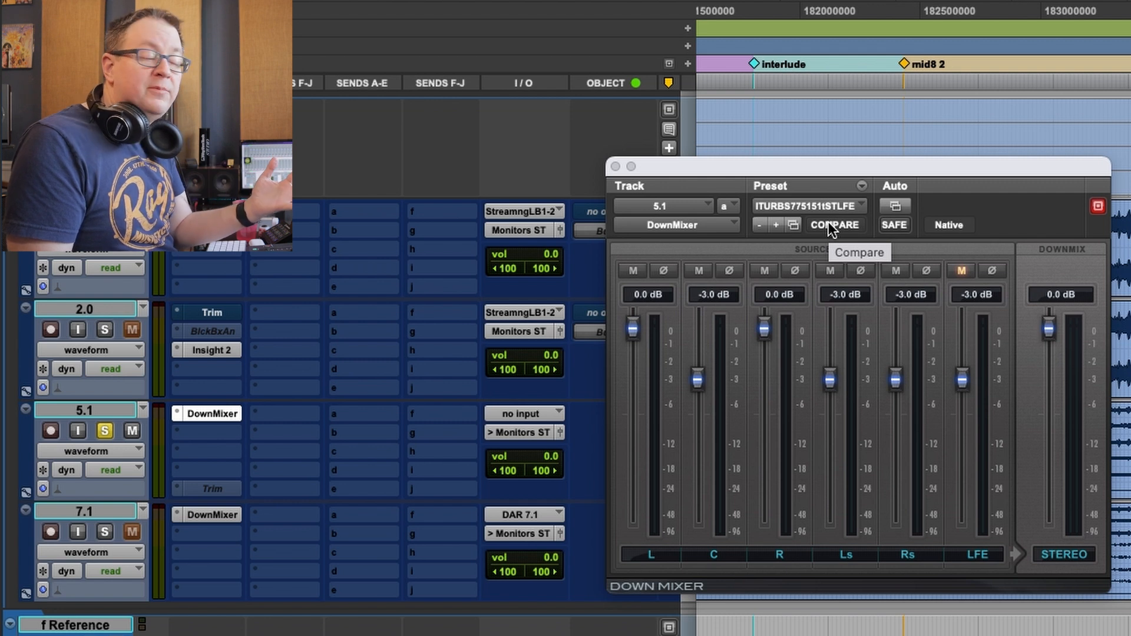
click(212, 313)
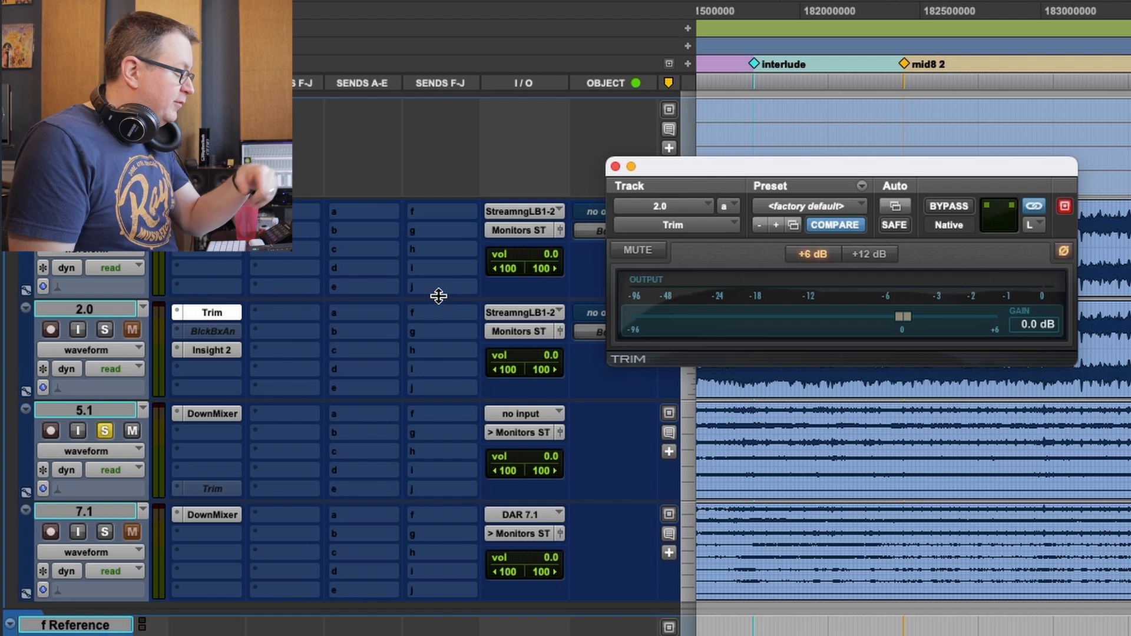
click(615, 166)
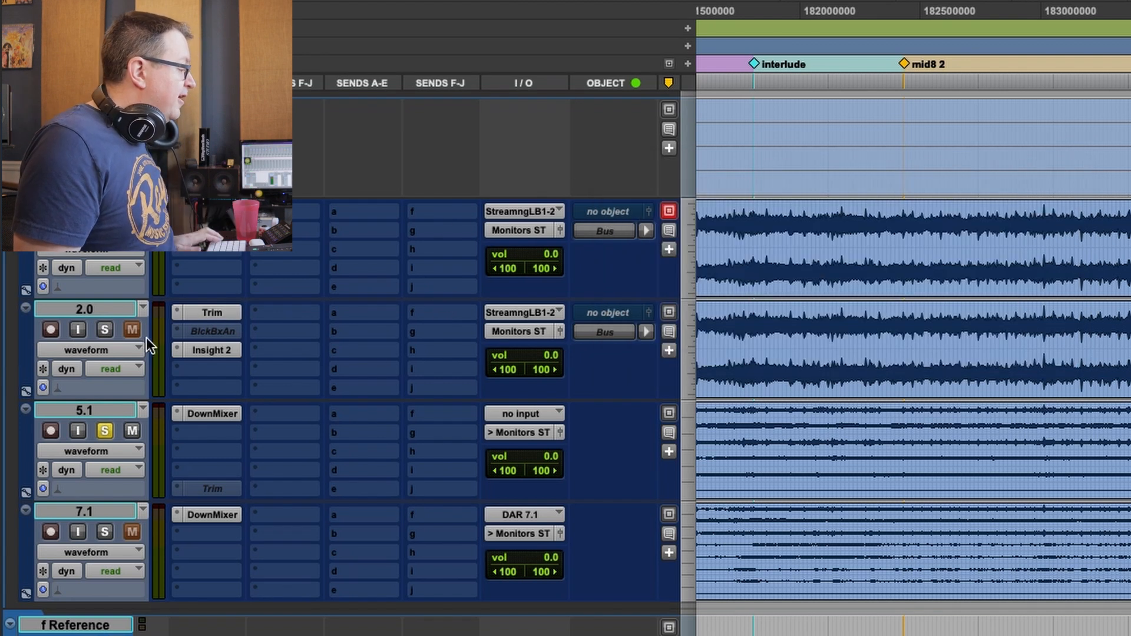
click(108, 327)
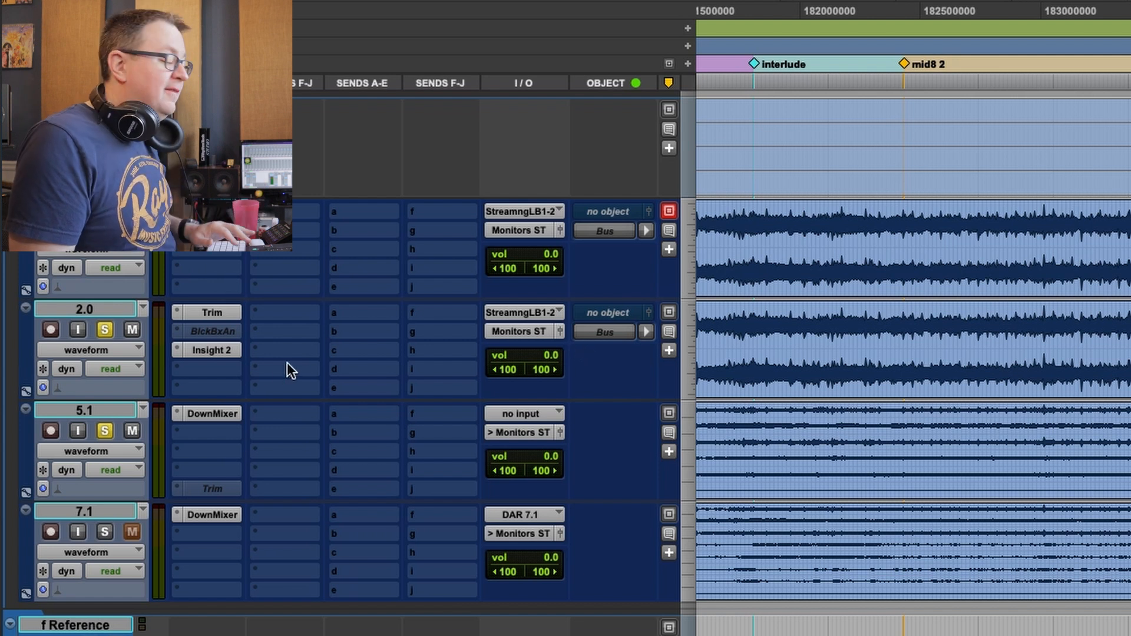
Open the 5.1 track's DownMixer and play the 2.0 re-render first alone, and with the 5.1 track soloed alongside it.
click(213, 412)
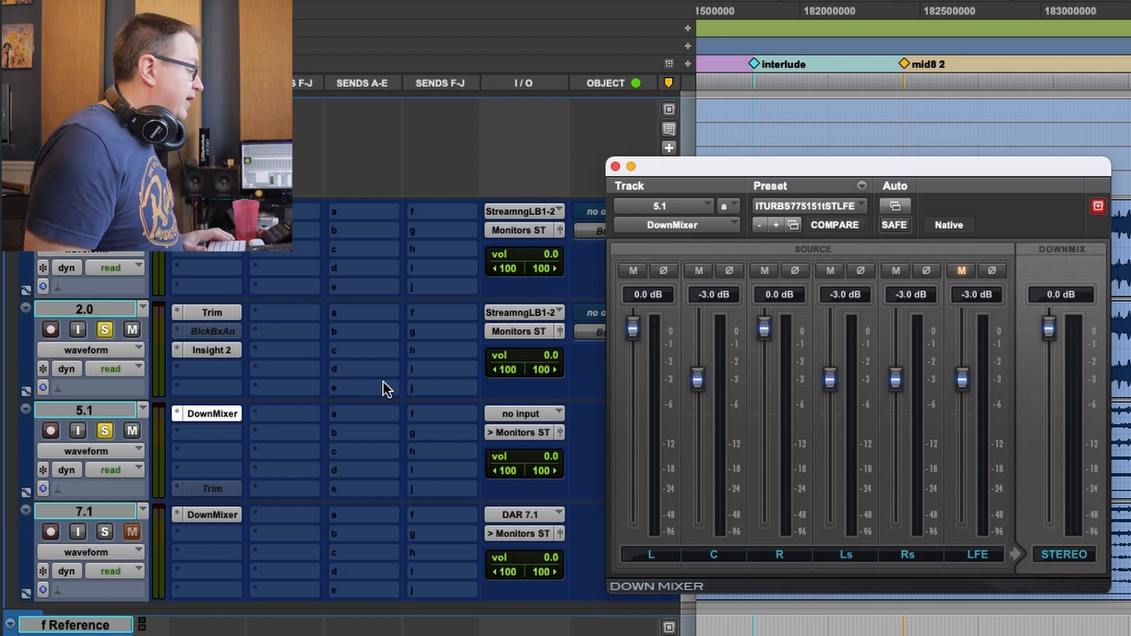
click(108, 330)
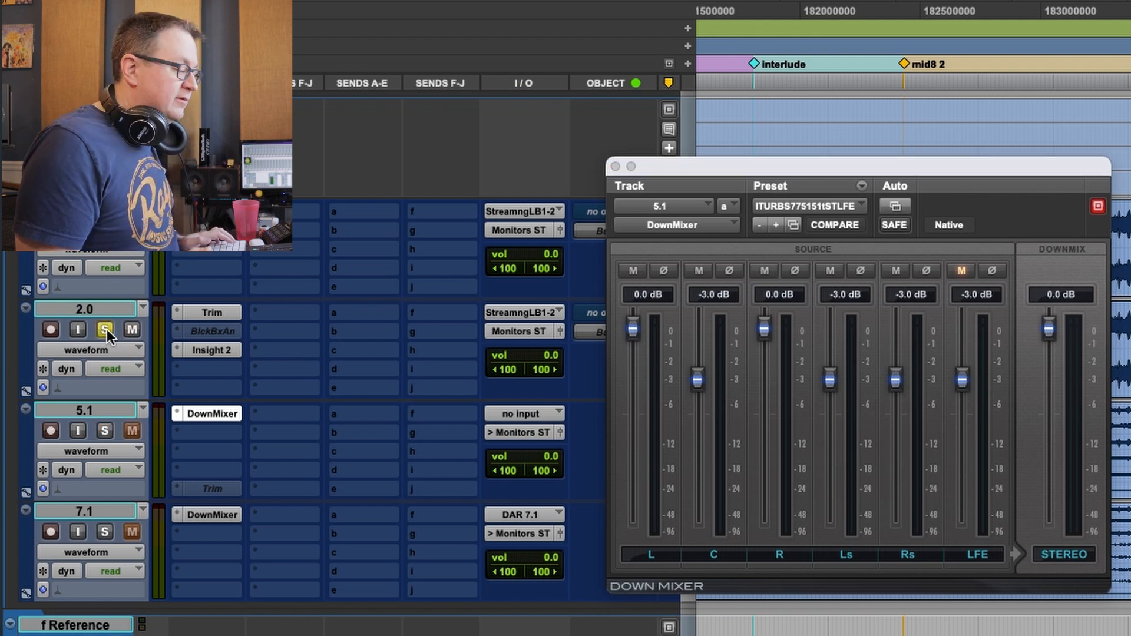
key(space)
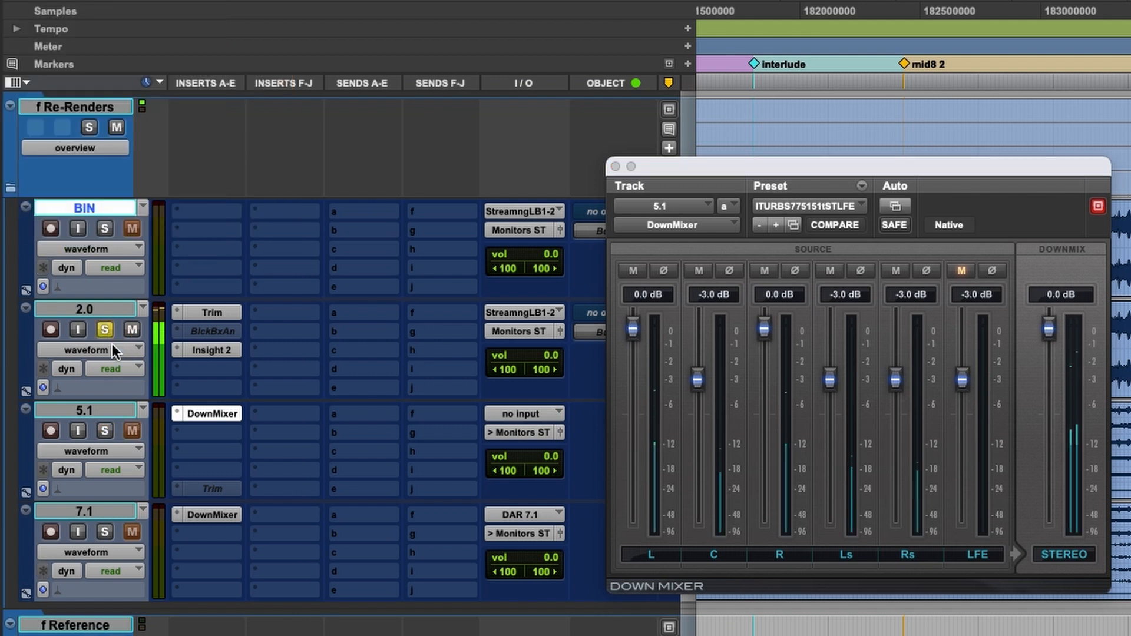
click(103, 434)
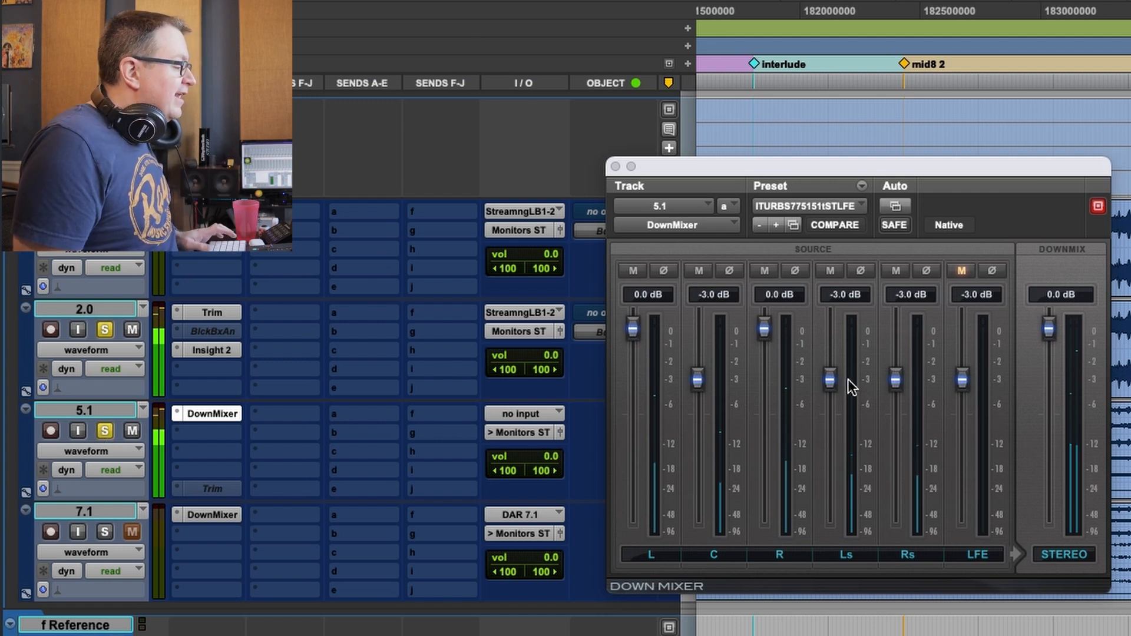
Set the Ls and Rs levels in the 5.1 DownMixer to 0.0 dB and audition the null test against the 2.0 track.
drag(831, 380, 830, 319)
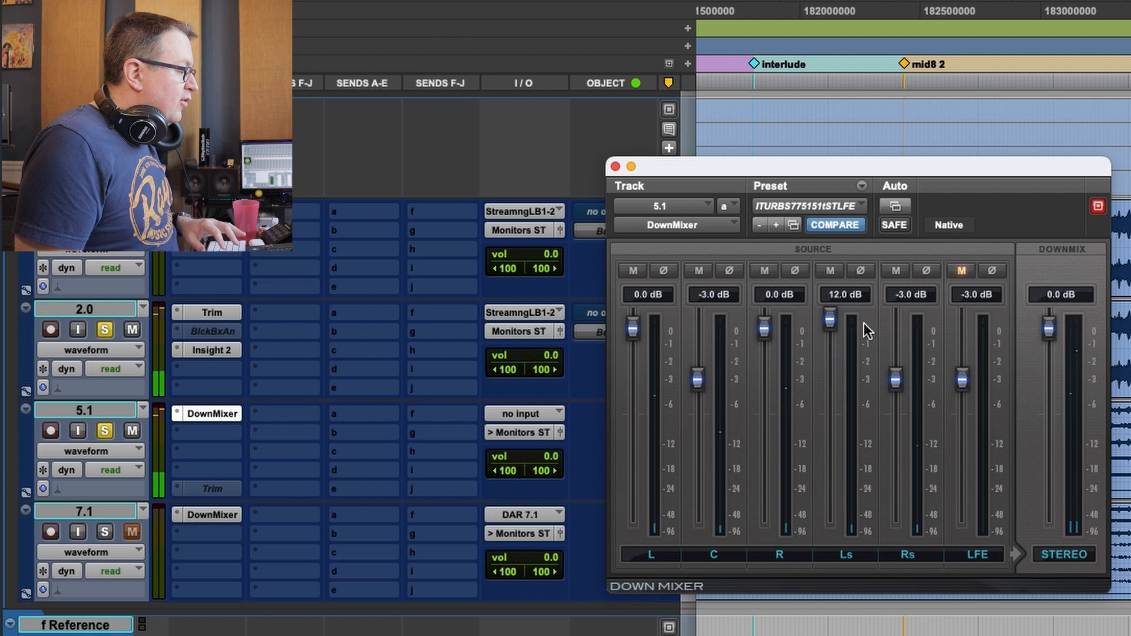
alt+click(831, 321)
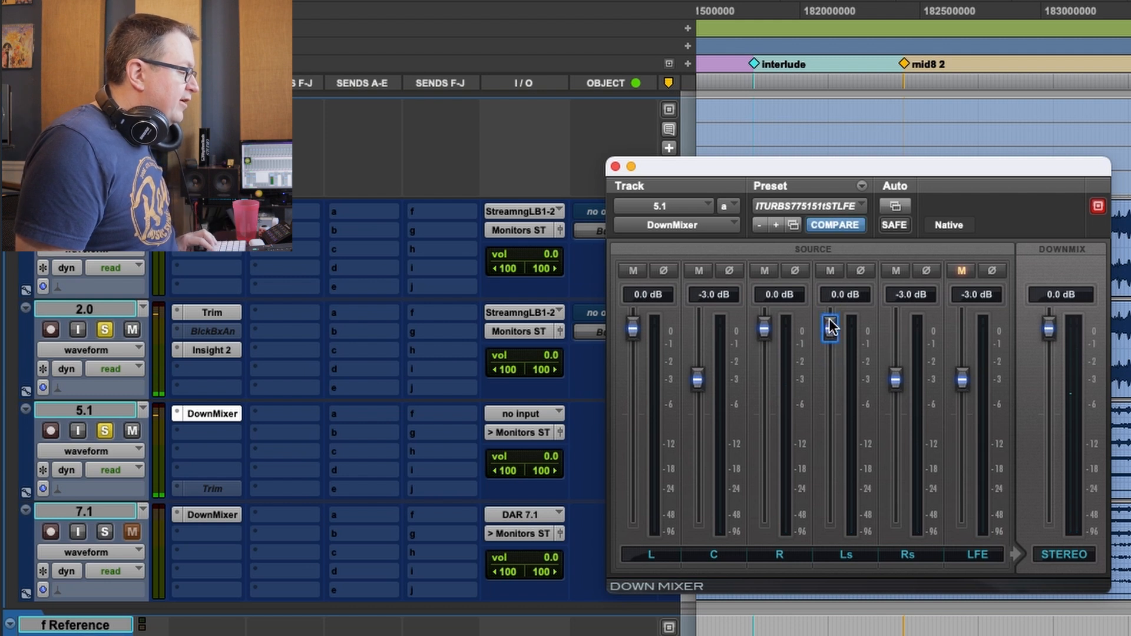
alt+click(894, 377)
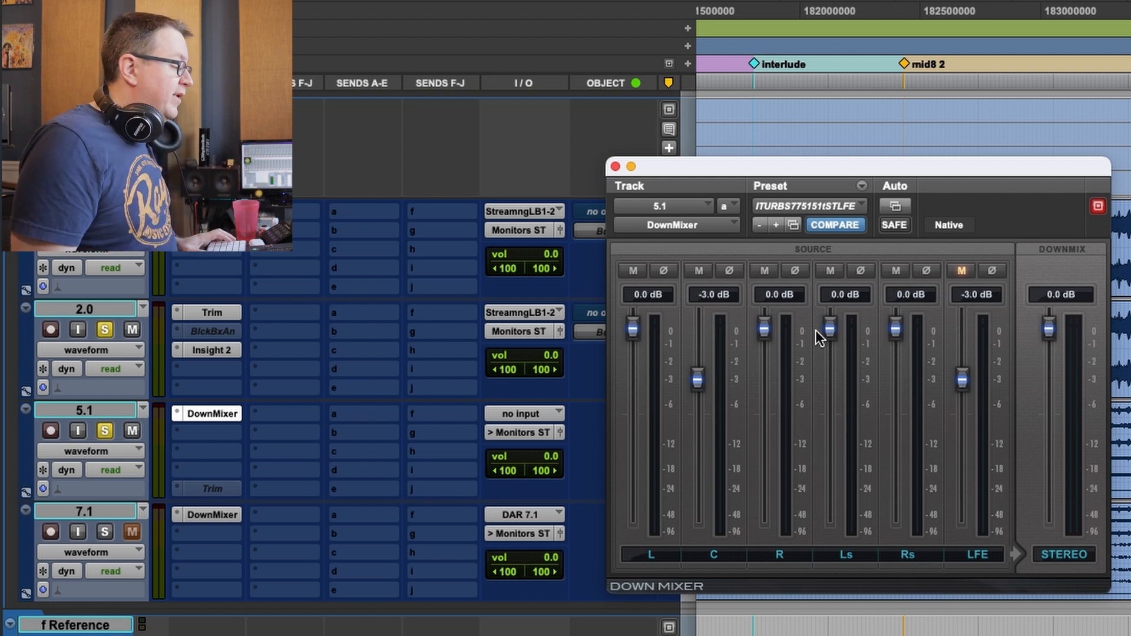
key(space)
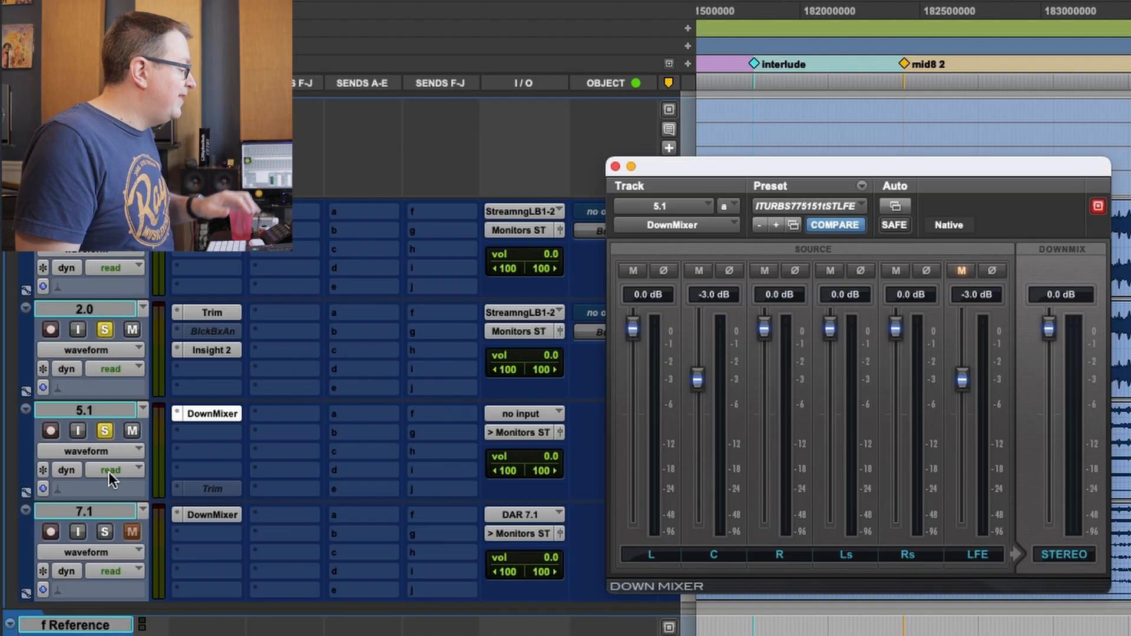
Solo the 7.1 track in place of the 5.1 track and play the null test against the 2.0 track.
click(104, 532)
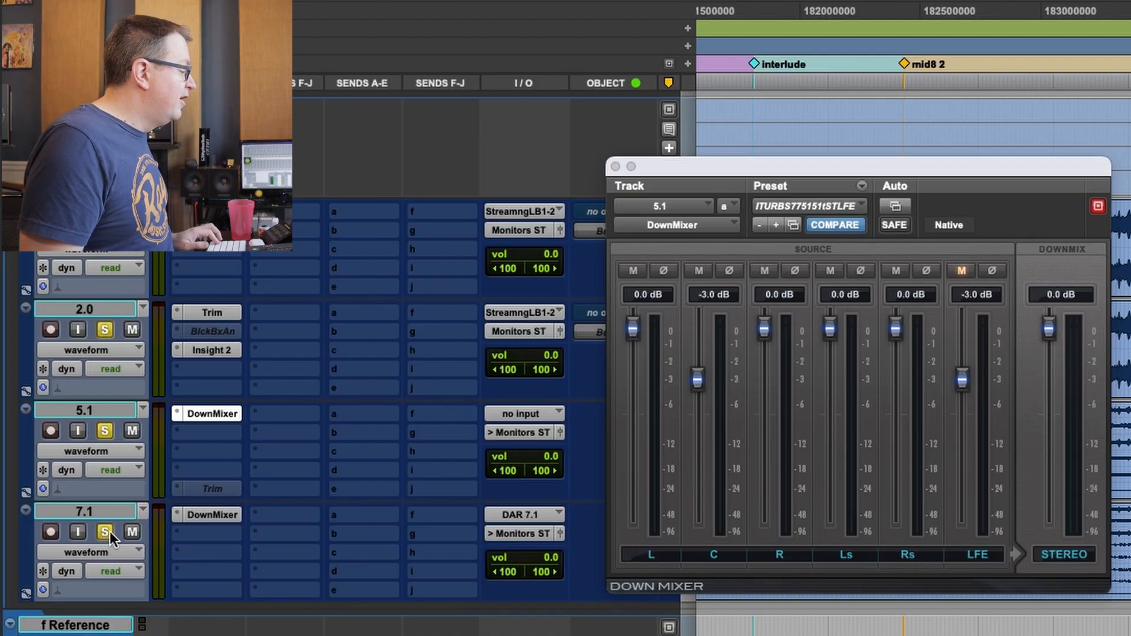
click(105, 430)
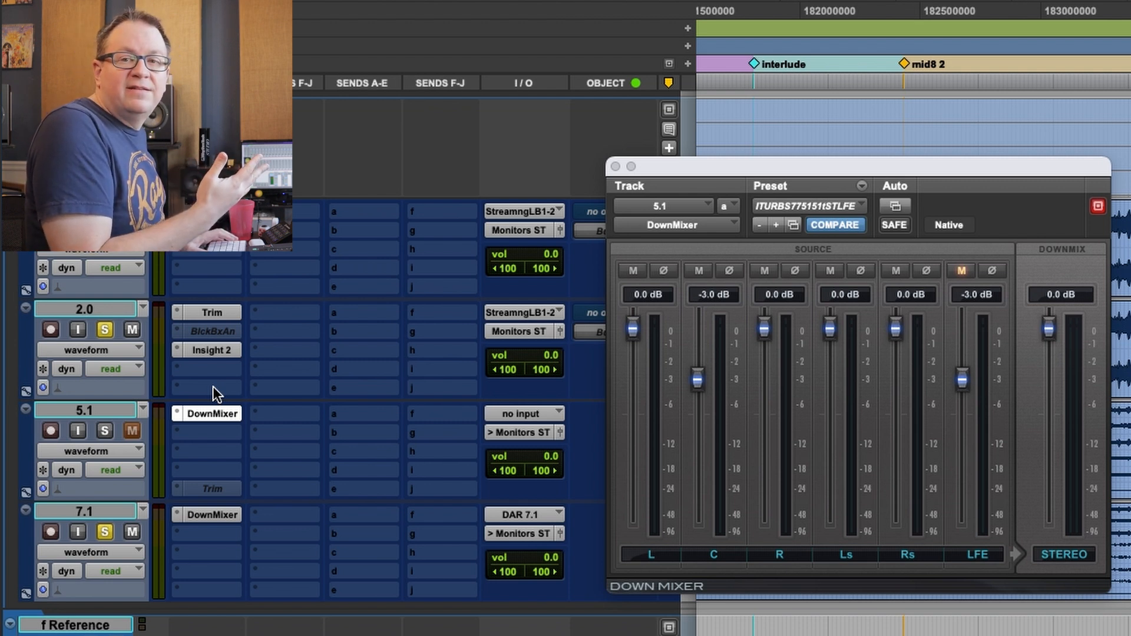
key(space)
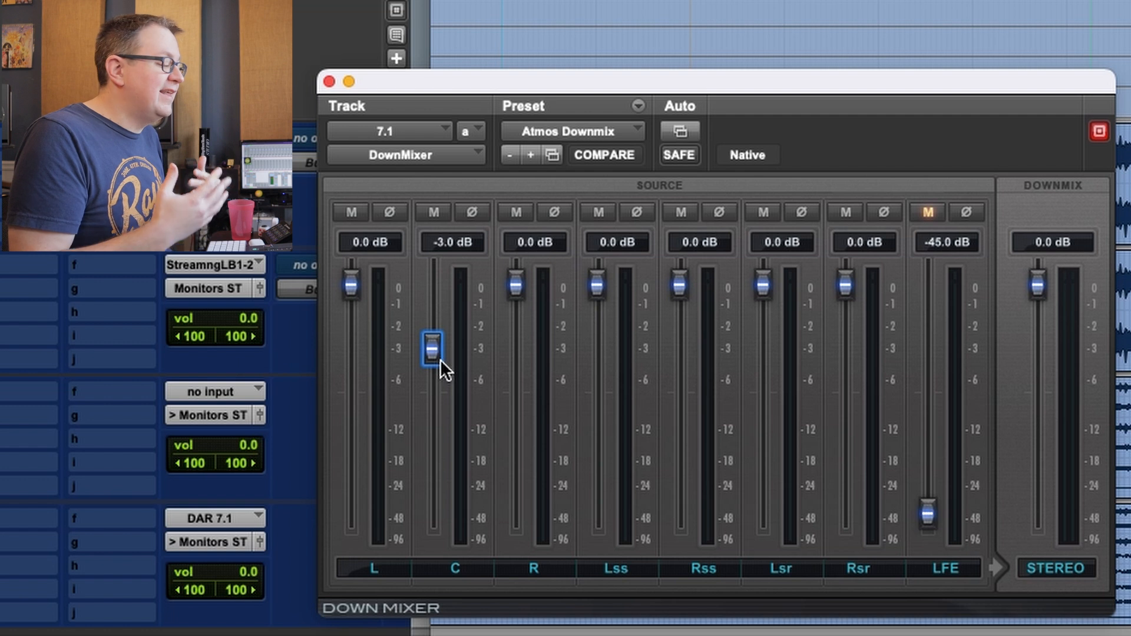
Lower the C level in the 7.1 track's DownMixer to -3.8 dB, and restore it to -3 dB.
drag(434, 348, 433, 355)
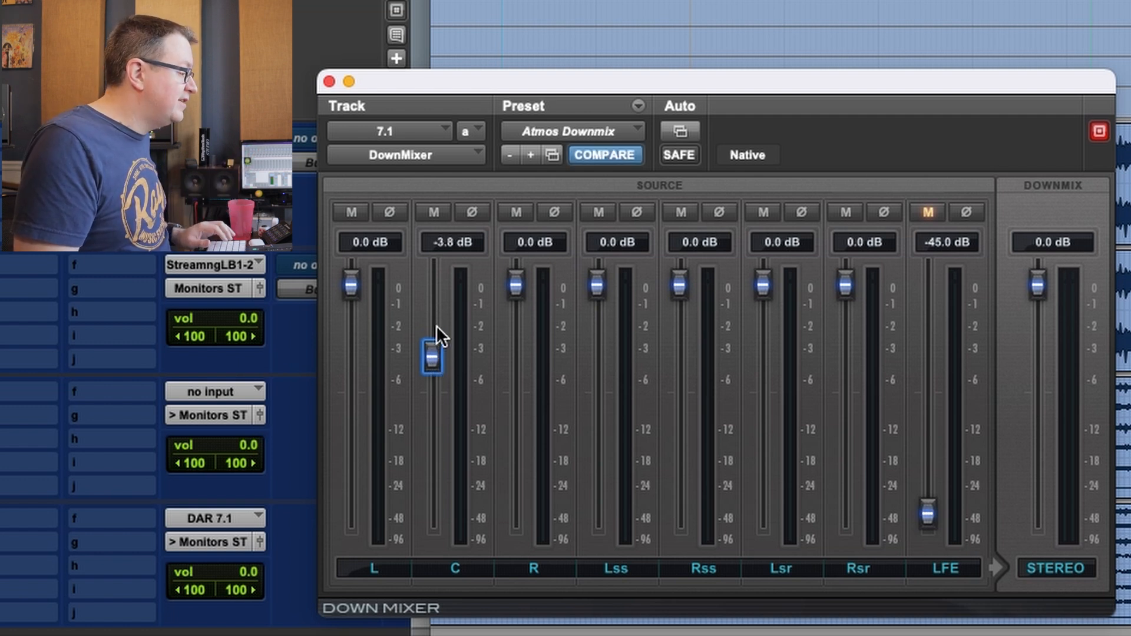
text(-3)
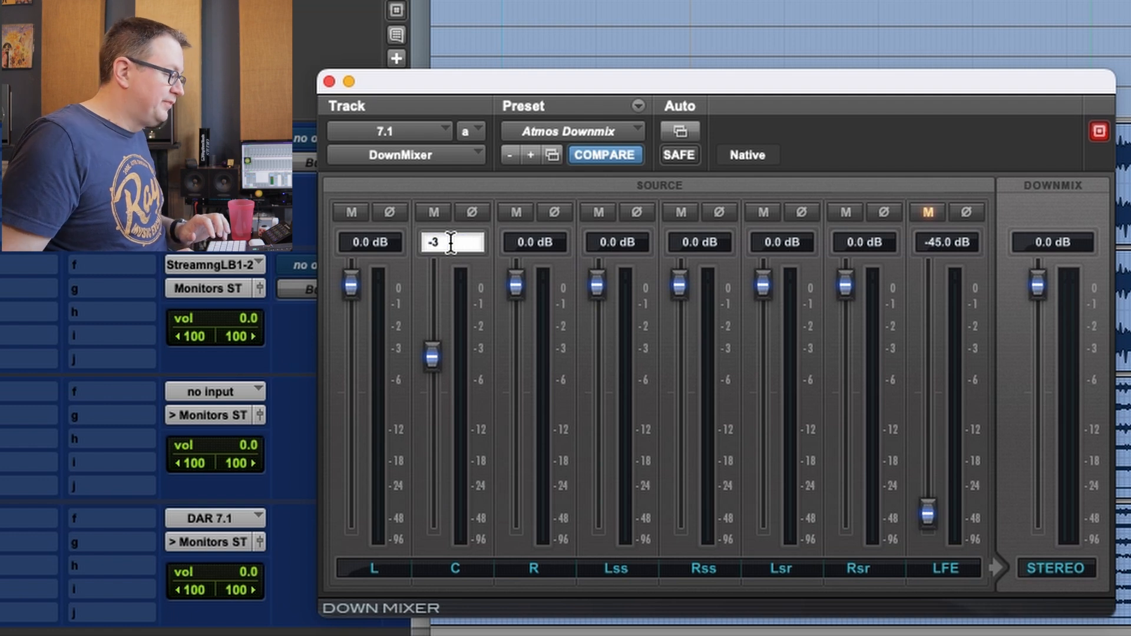
key(Return)
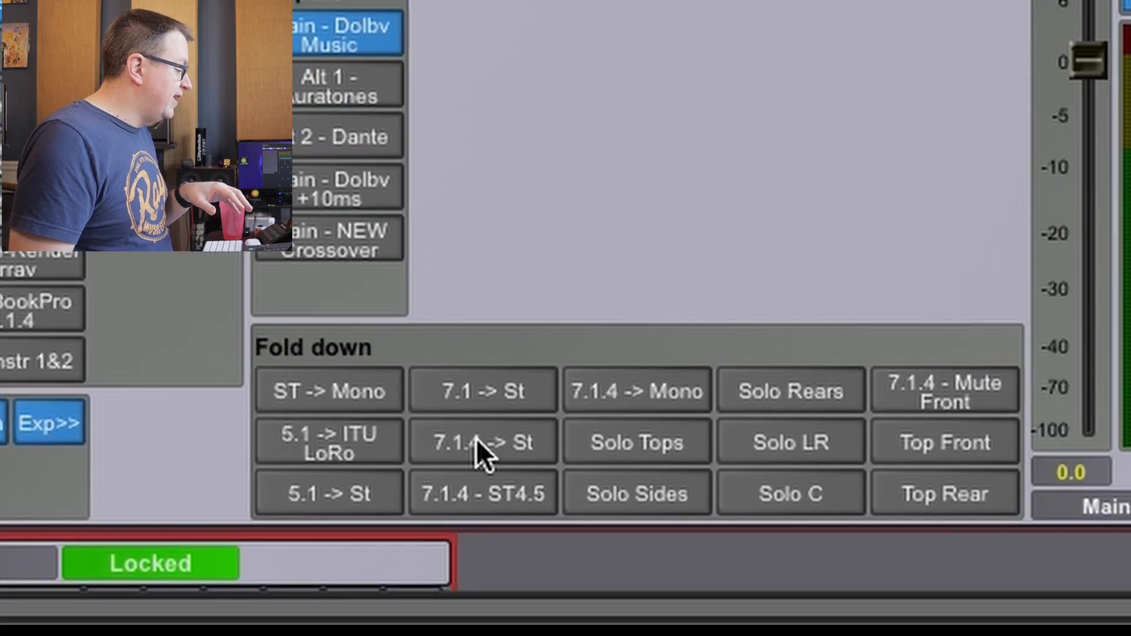
In the monitor control software, toggle the 7.1.4 -> St fold-down.
click(478, 454)
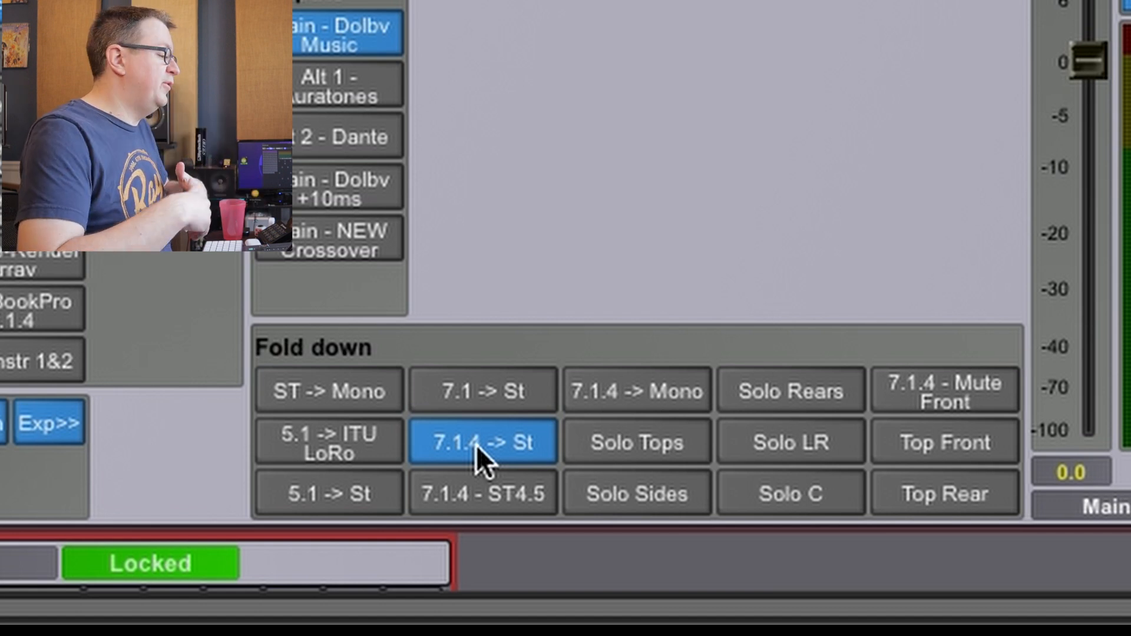
click(478, 451)
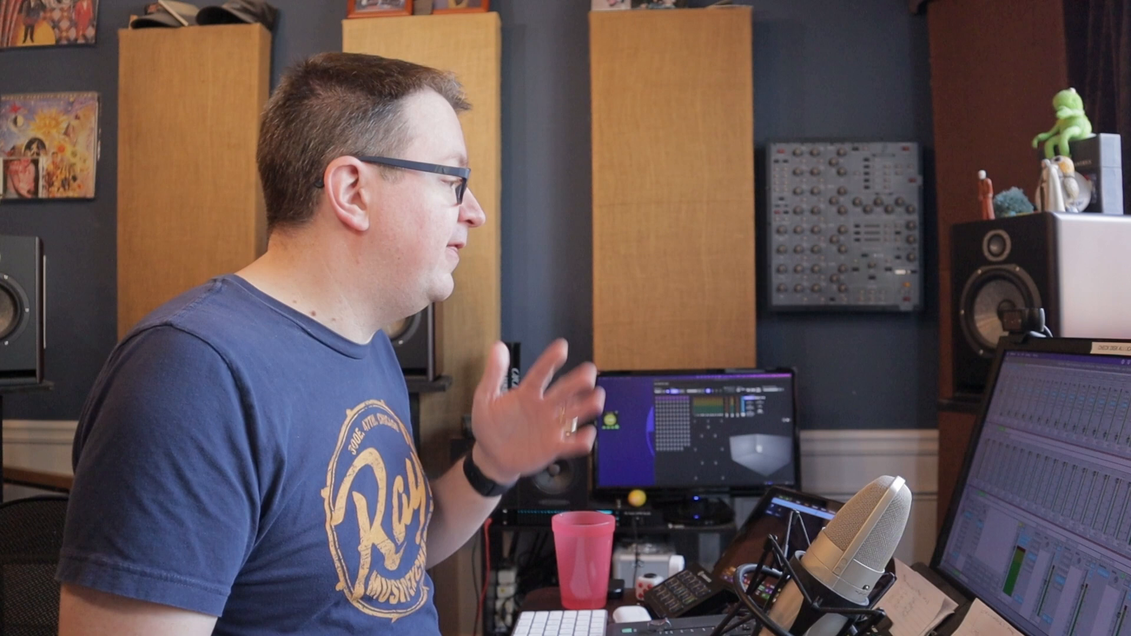